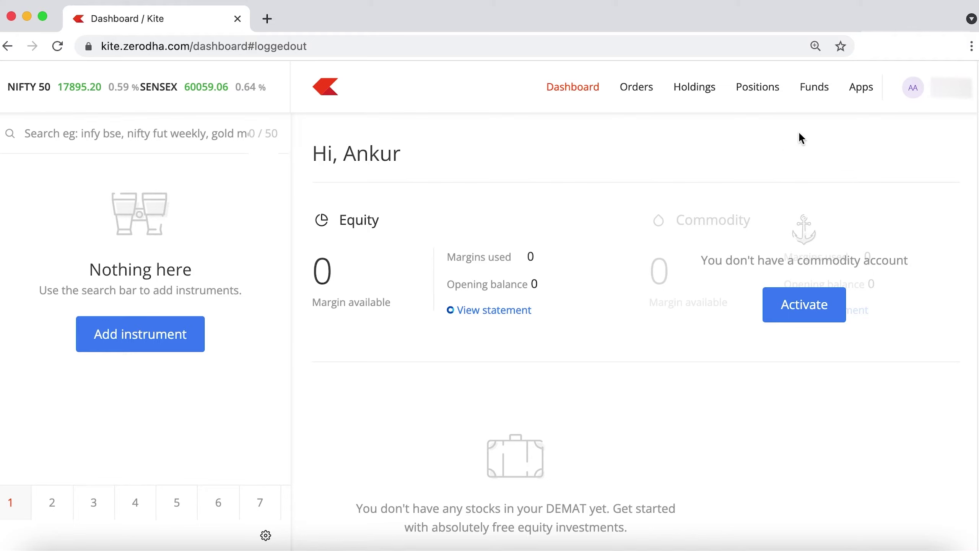
# Open Console from the Kite profile options and go to the Nominees section of the account.
pyautogui.click(927, 92)
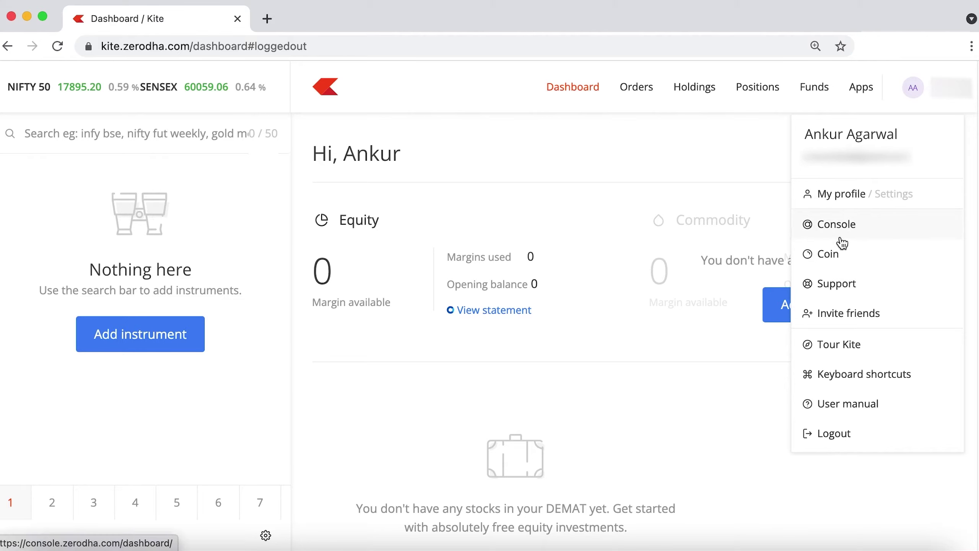
pyautogui.click(856, 239)
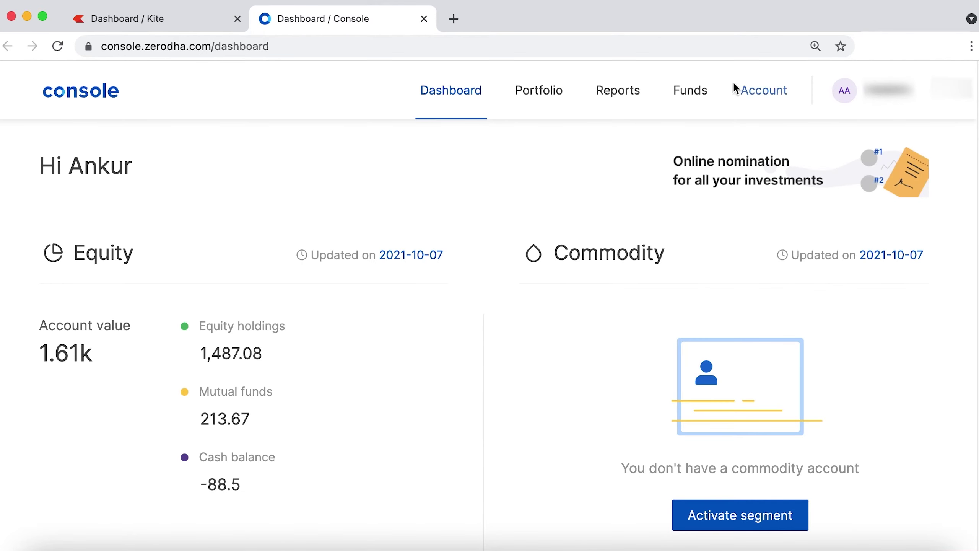
pyautogui.click(777, 100)
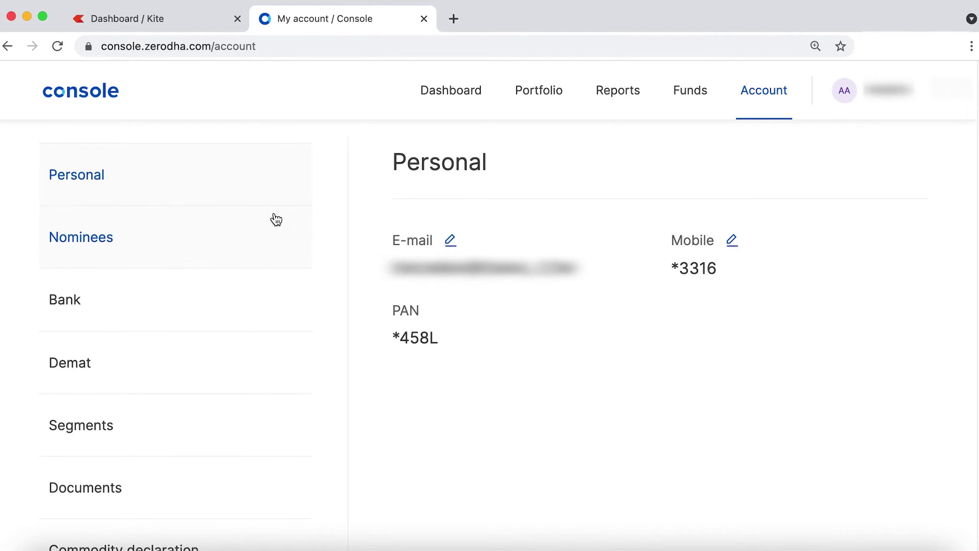
pyautogui.click(102, 242)
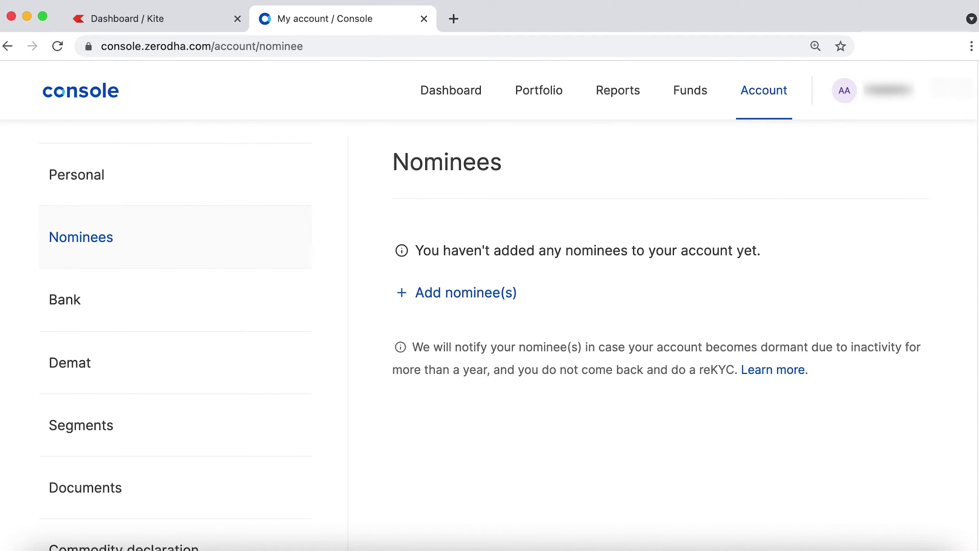
# Start adding a nominee to the account.
pyautogui.moveTo(417, 249); pyautogui.dragTo(835, 264)
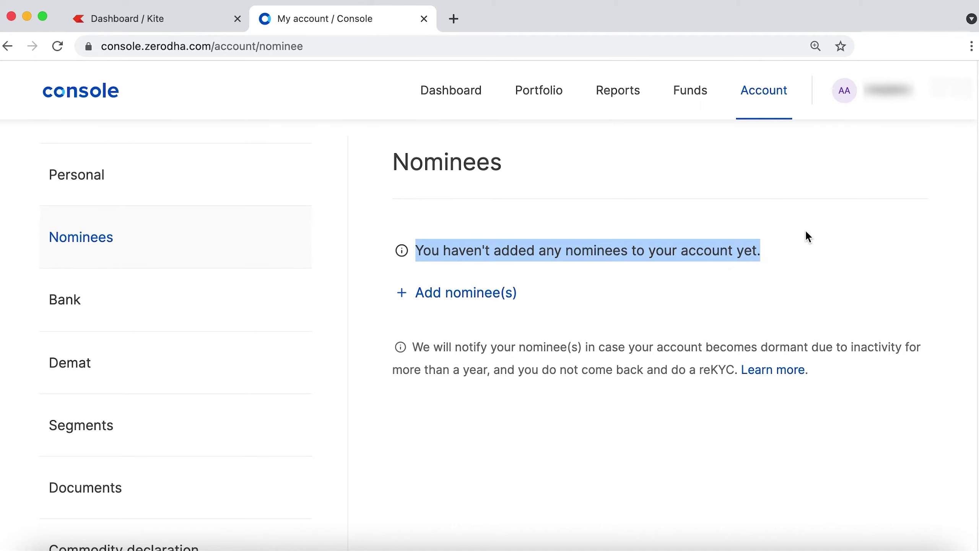
pyautogui.click(562, 309)
pyautogui.moveTo(519, 293); pyautogui.dragTo(400, 220)
pyautogui.click(401, 222)
pyautogui.click(467, 294)
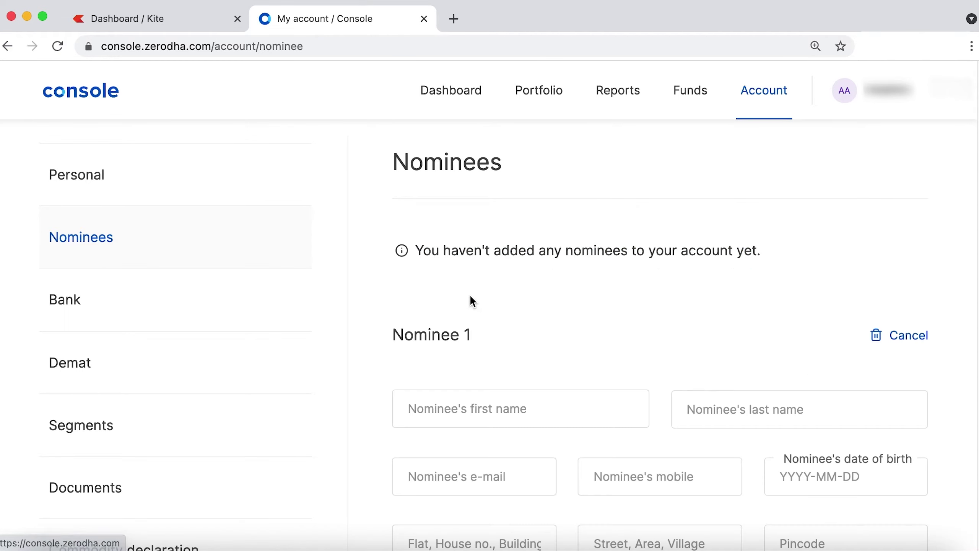
# Examine the Nominee 1 form's name, e-mail, mobile, date of birth and address fields.
pyautogui.scroll(-5, 589, 279)
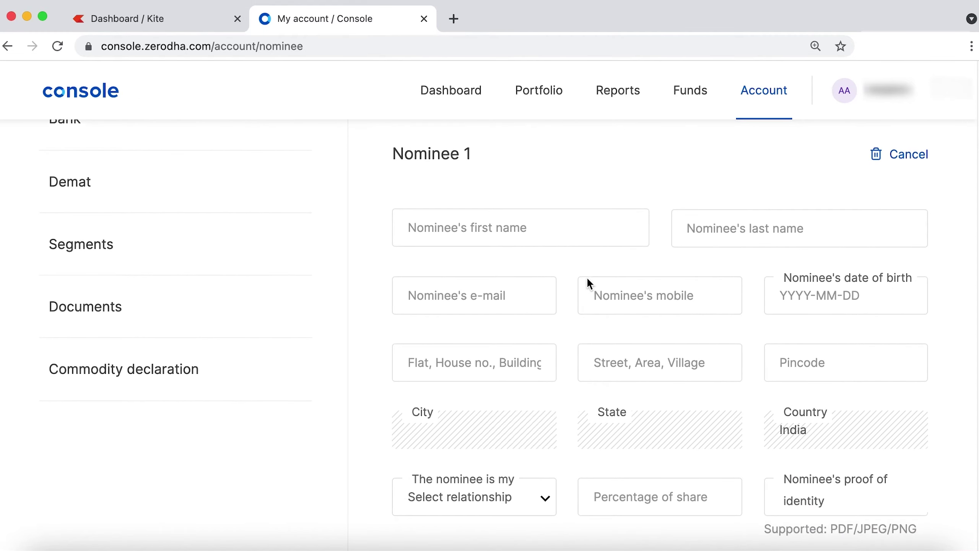
pyautogui.scroll(-1, 587, 277)
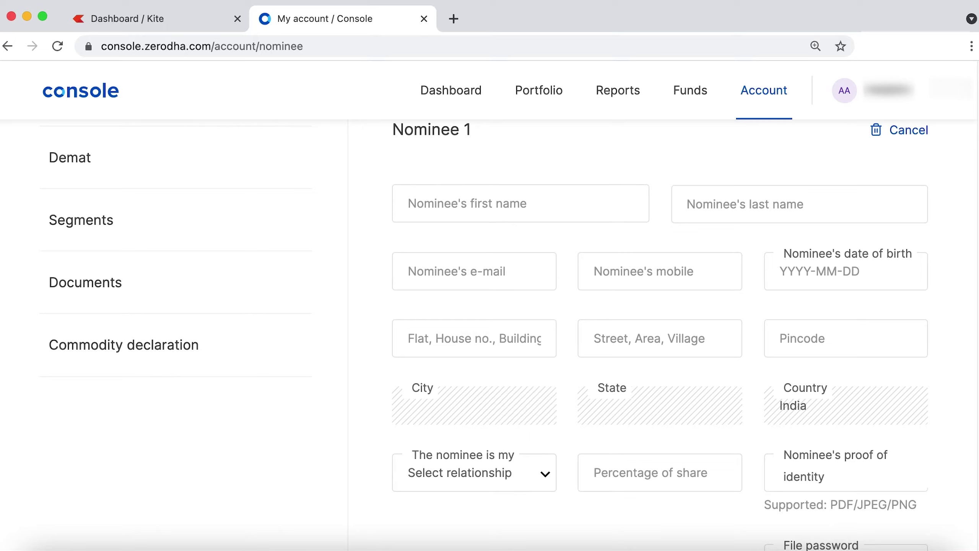
pyautogui.scroll(-1, 446, 162)
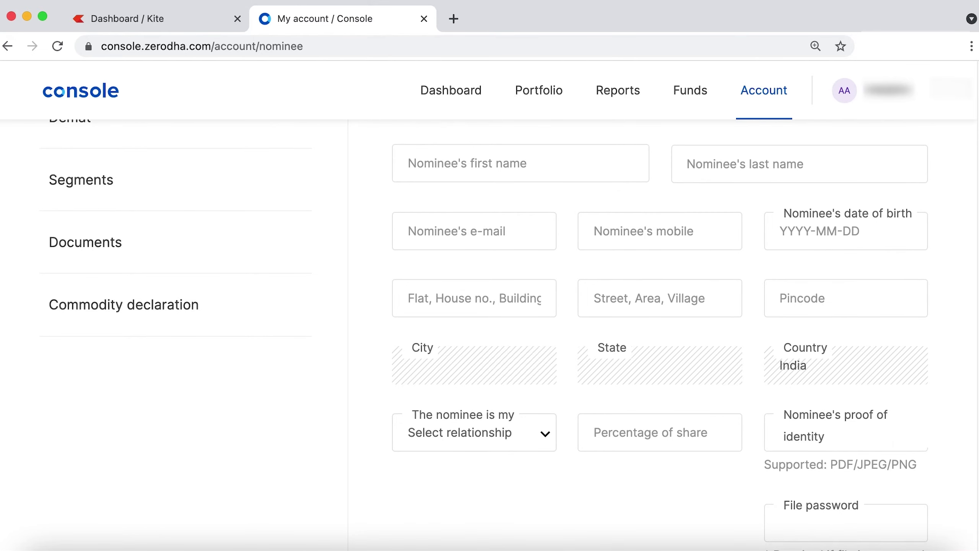
pyautogui.click(428, 166)
pyautogui.click(765, 163)
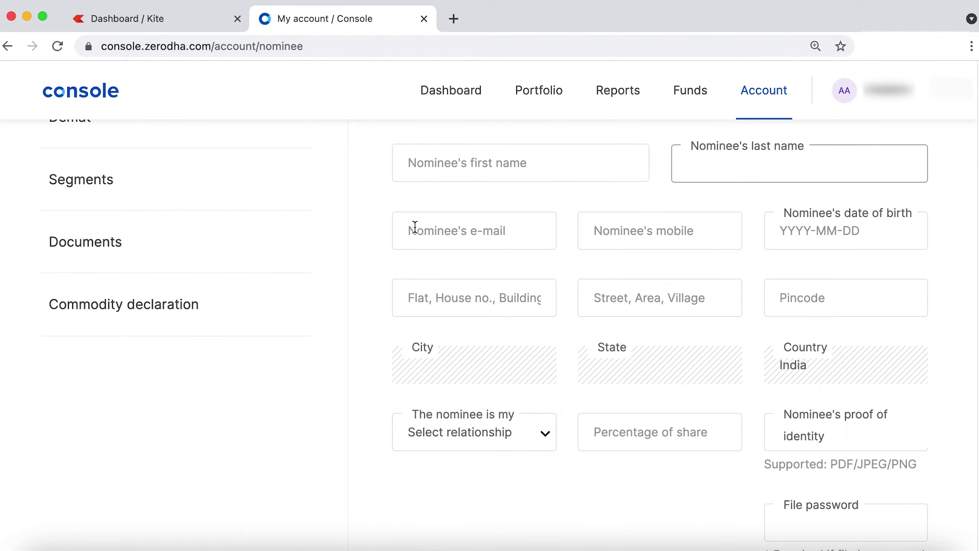
pyautogui.click(435, 234)
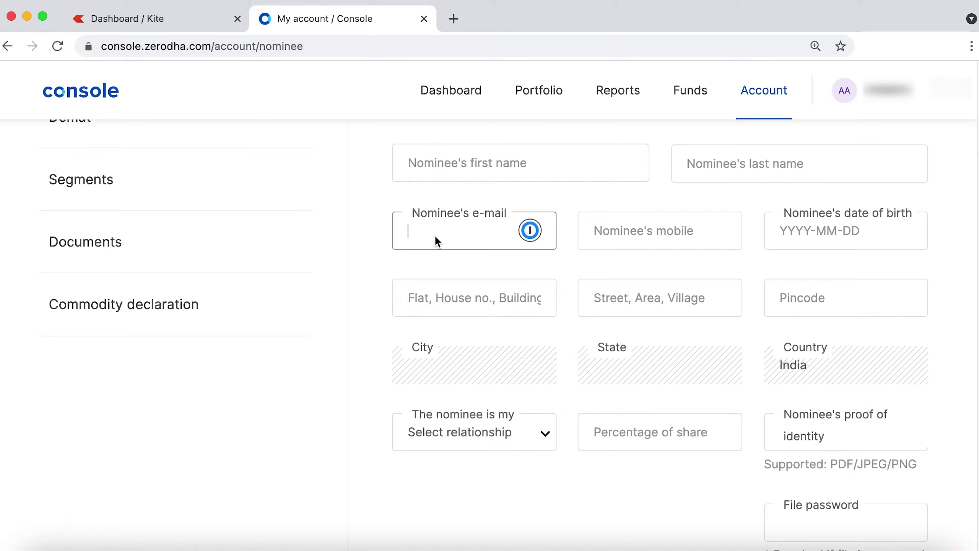
pyautogui.click(669, 224)
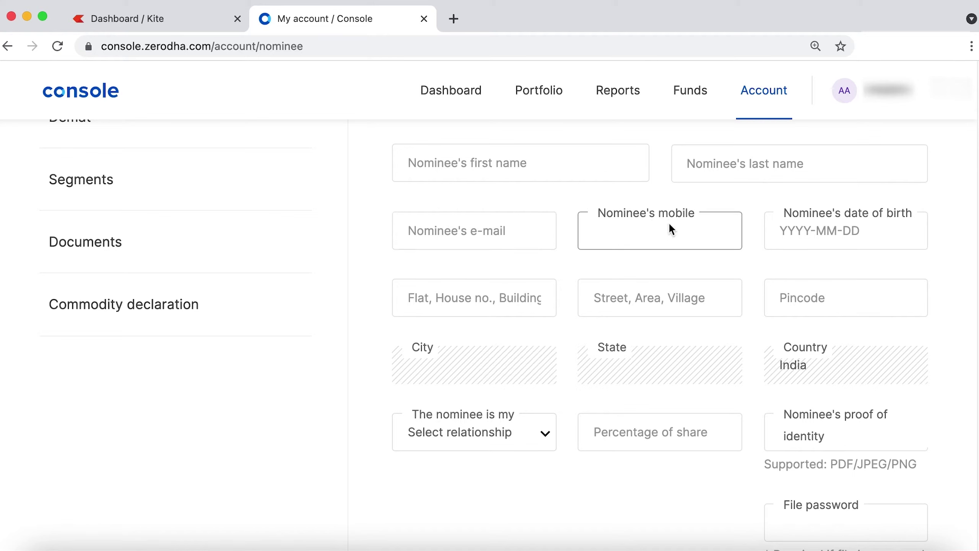
pyautogui.click(867, 240)
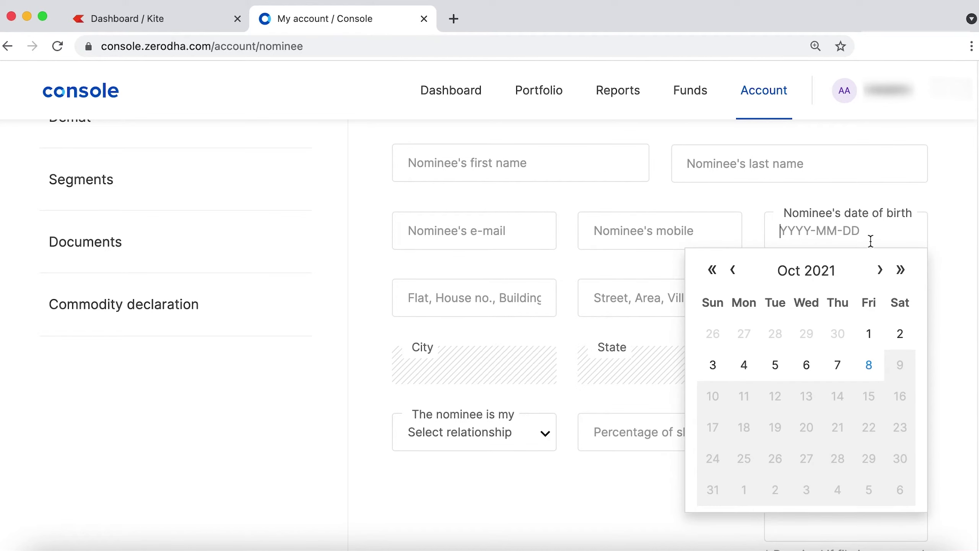
pyautogui.click(734, 190)
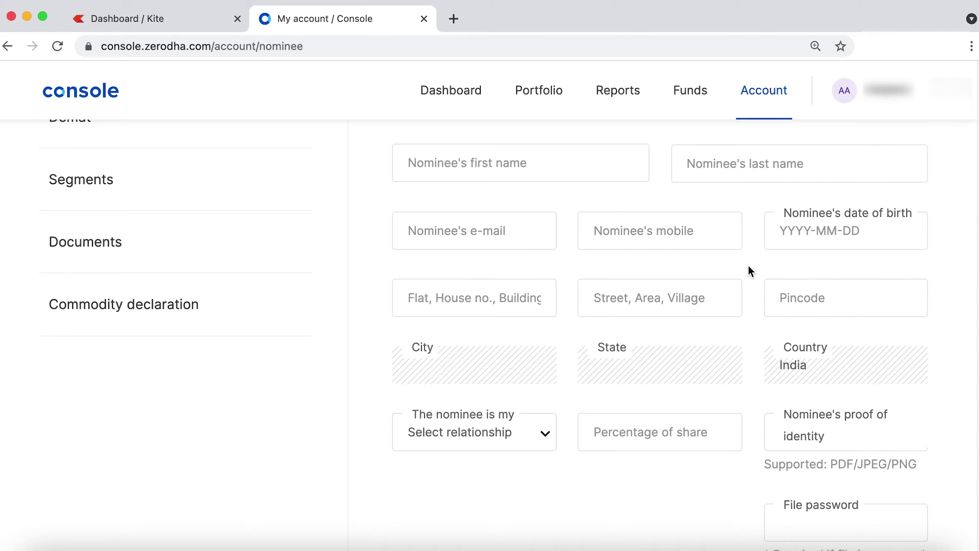
pyautogui.click(452, 300)
pyautogui.click(675, 291)
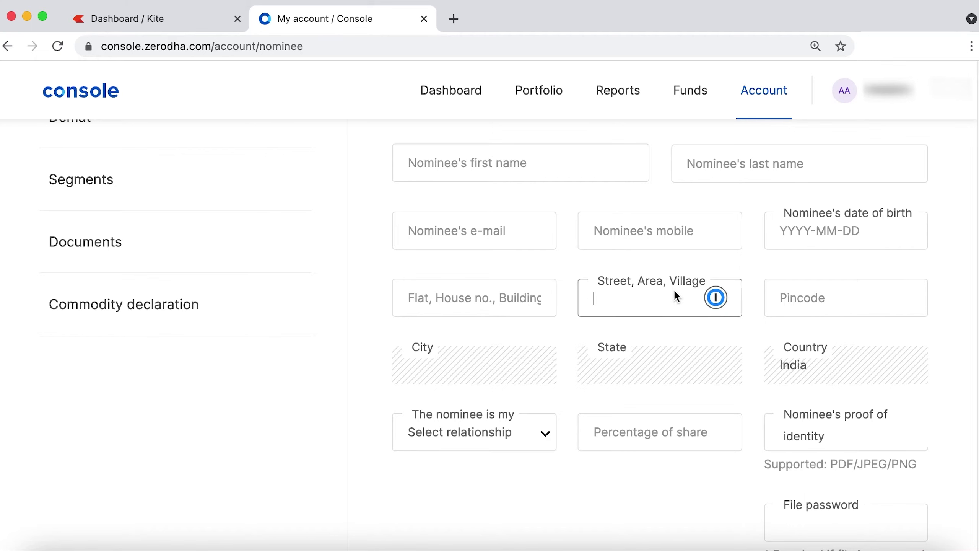
pyautogui.click(821, 293)
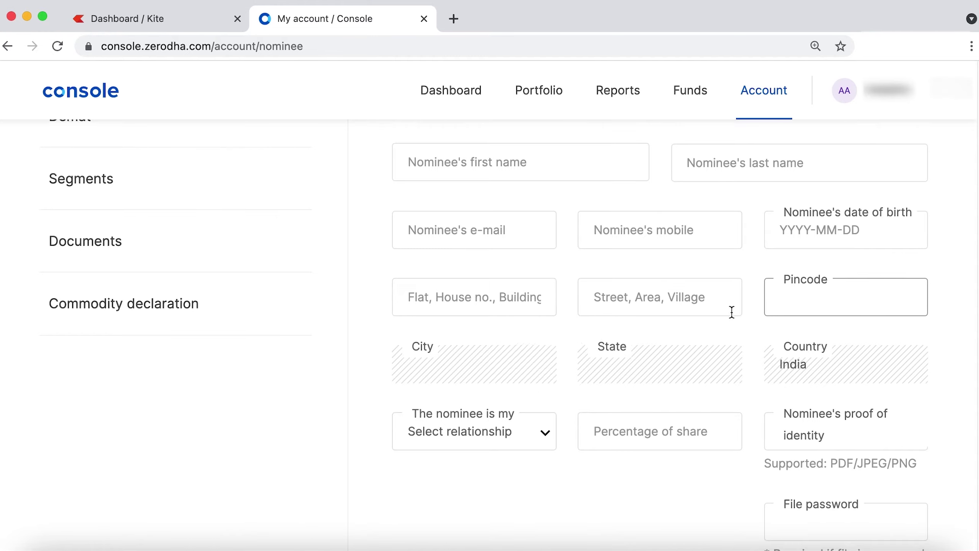
# Examine the nominee relationship options and the share percentage, proof of identity and file password fields.
pyautogui.scroll(-3, 733, 313)
pyautogui.click(543, 322)
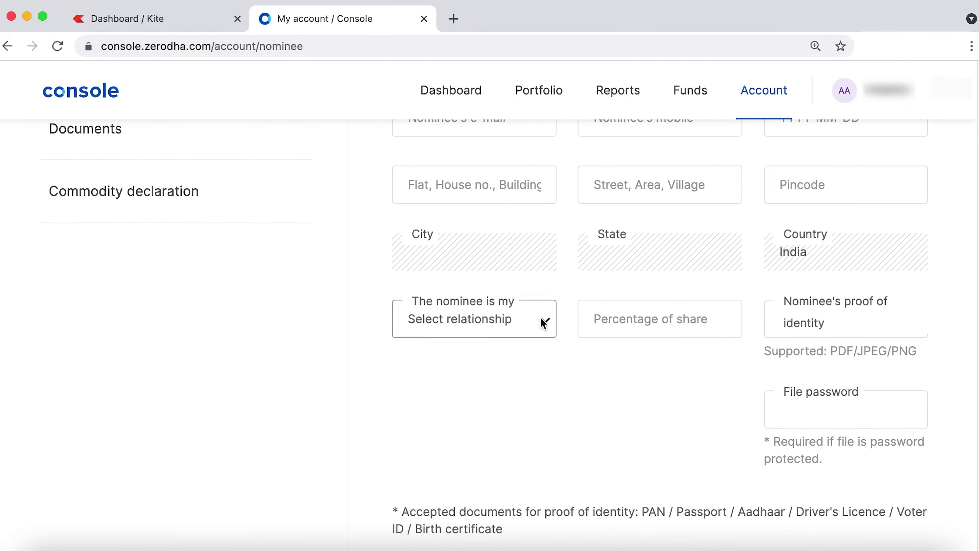
pyautogui.click(543, 322)
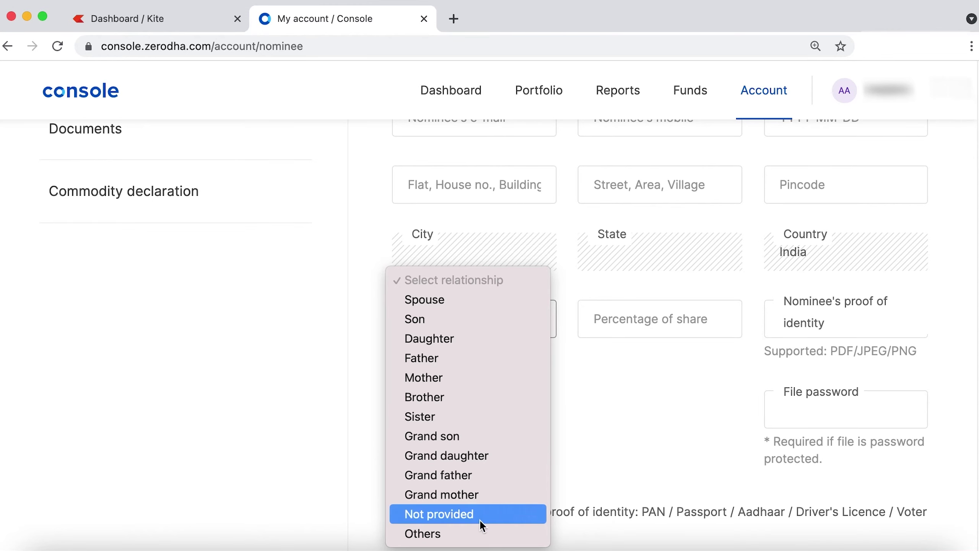
pyautogui.click(640, 358)
pyautogui.click(634, 318)
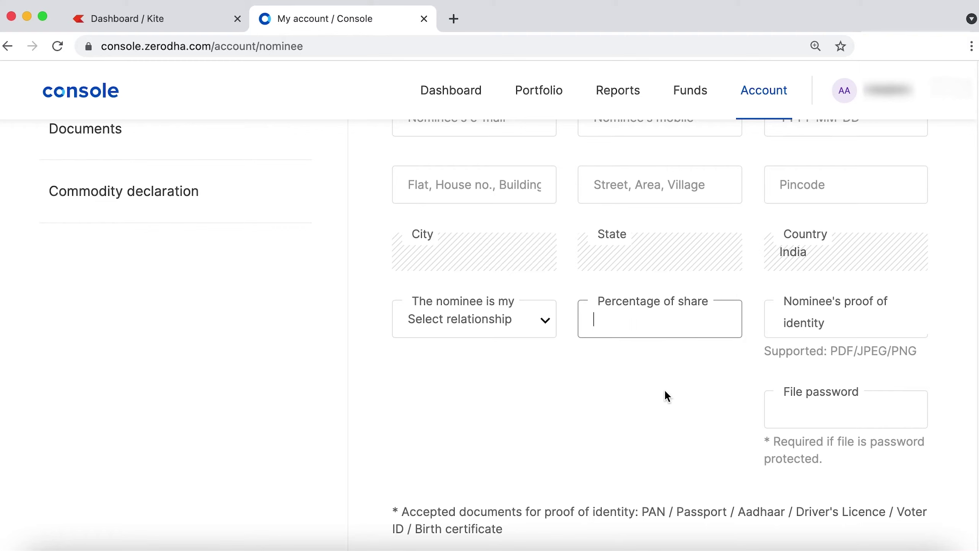
pyautogui.click(762, 282)
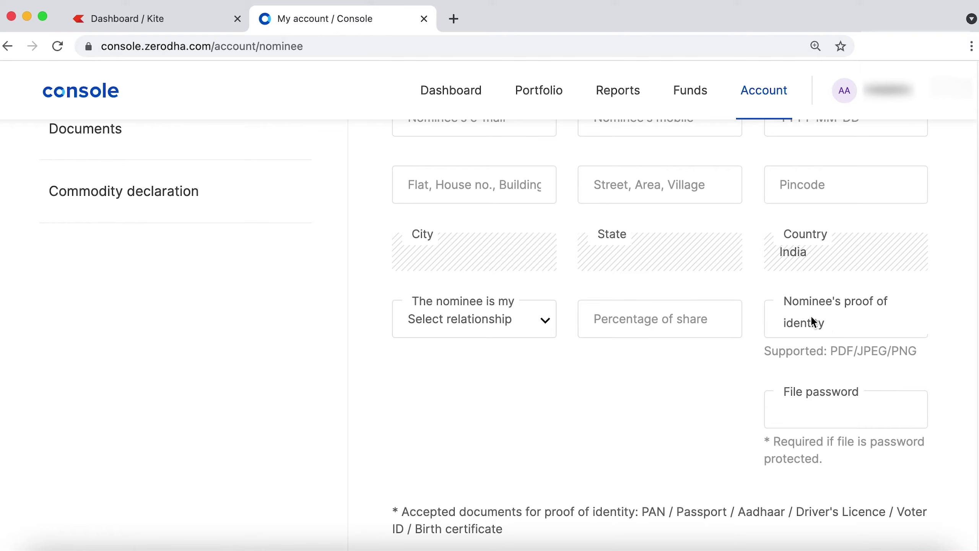
pyautogui.click(800, 410)
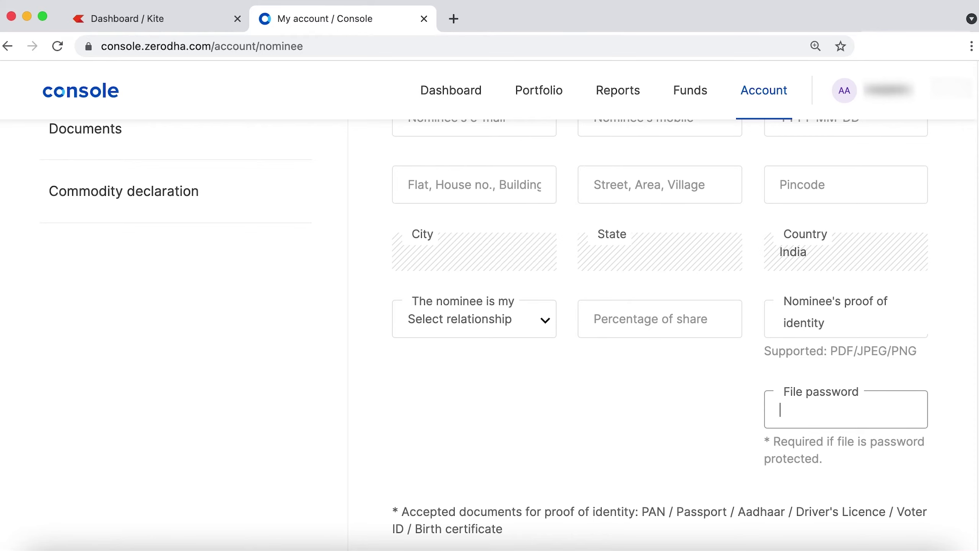
# Review the supported file formats, the accepted identity documents and the option for adding another nominee.
pyautogui.scroll(-2, 655, 332)
pyautogui.scroll(-1, 789, 251)
pyautogui.moveTo(831, 254)
pyautogui.mouseDown()
pyautogui.moveTo(927, 257)
pyautogui.moveTo(831, 254)
pyautogui.mouseUp()
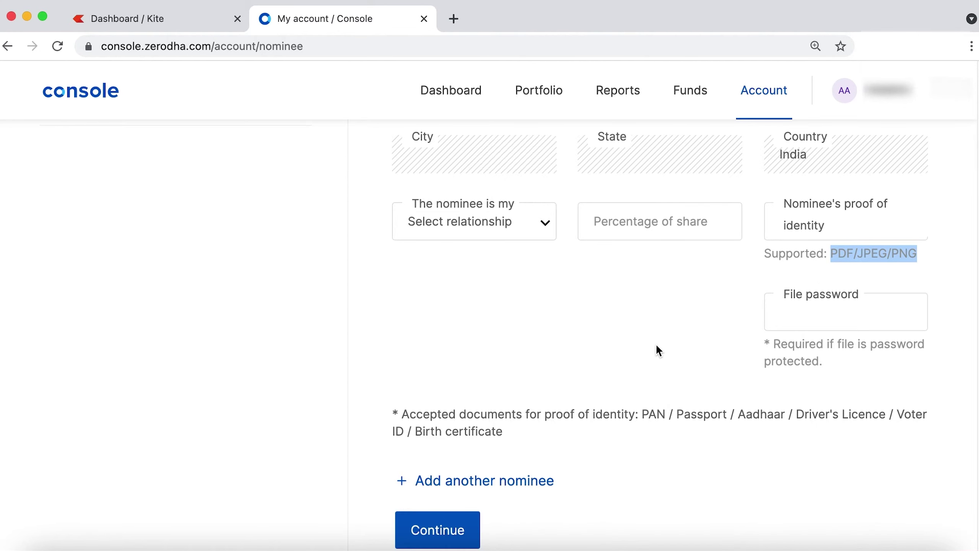
pyautogui.scroll(-1, 658, 350)
pyautogui.scroll(1, 503, 241)
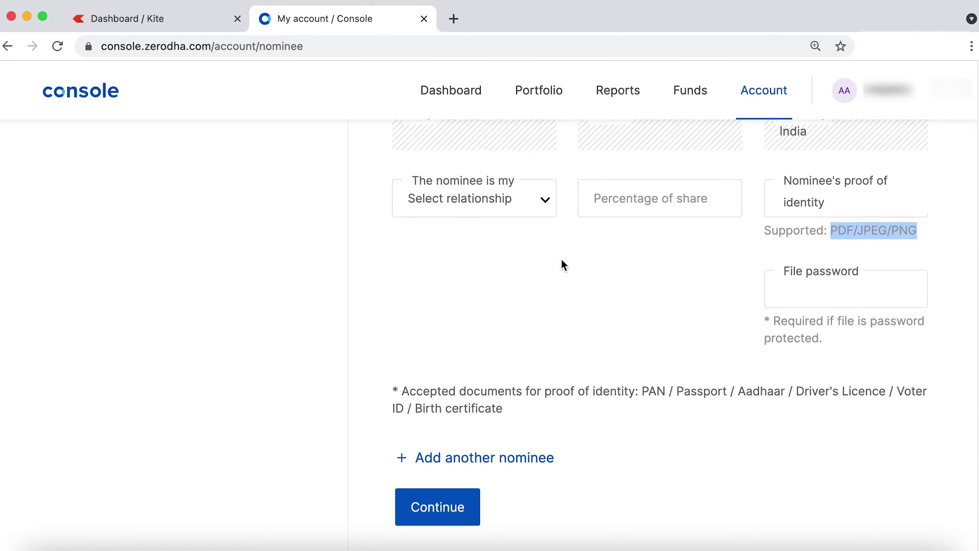
pyautogui.moveTo(603, 461); pyautogui.dragTo(363, 381)
pyautogui.click(616, 466)
pyautogui.click(389, 376)
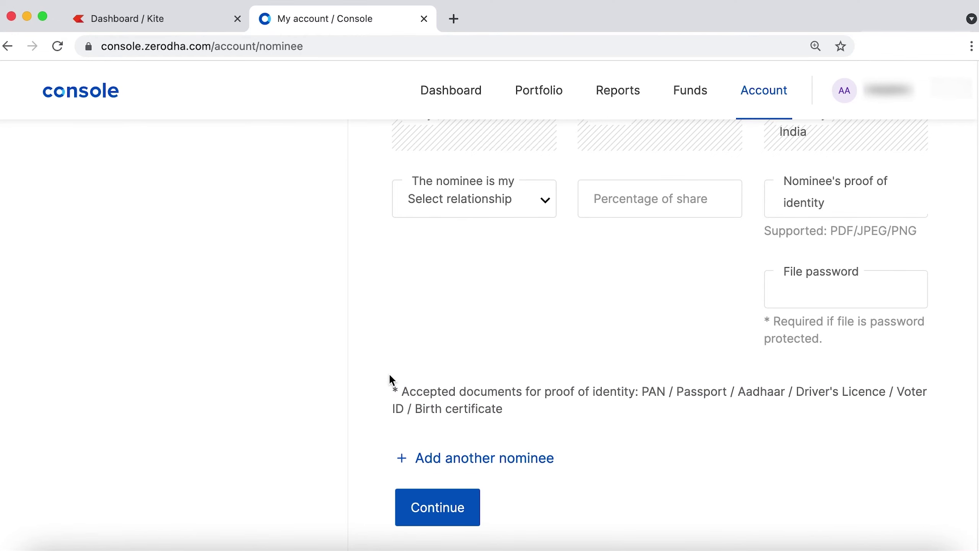
pyautogui.moveTo(393, 389); pyautogui.dragTo(670, 462)
pyautogui.click(652, 466)
pyautogui.click(674, 442)
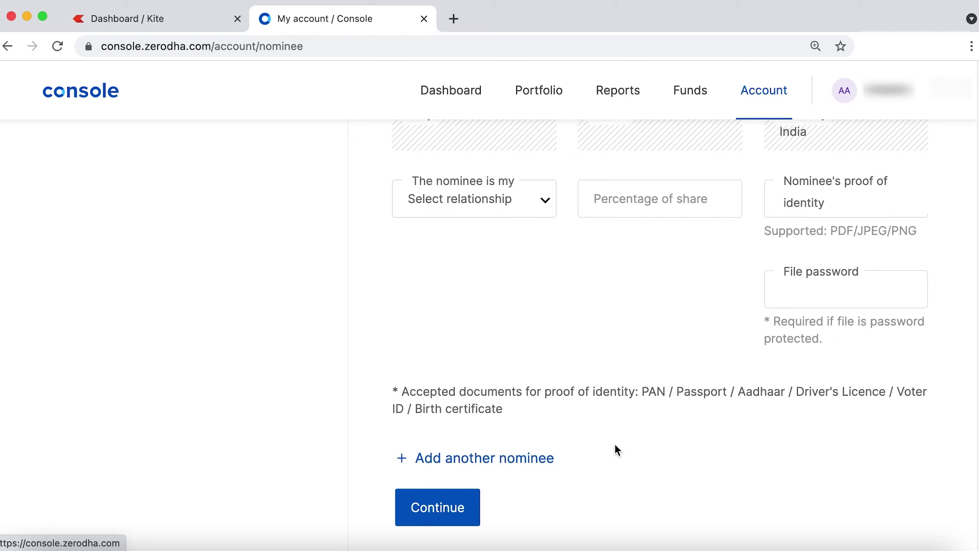
# Fill in Nominee 1's name, contact, birth date and address details with relationship Spouse, and continue to document signing.
pyautogui.scroll(8, 627, 363)
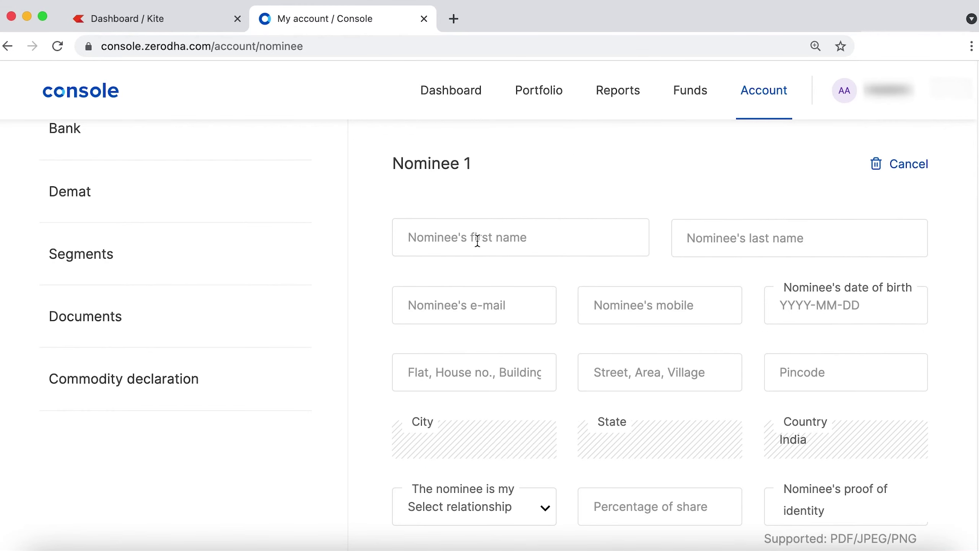
pyautogui.scroll(-2, 485, 331)
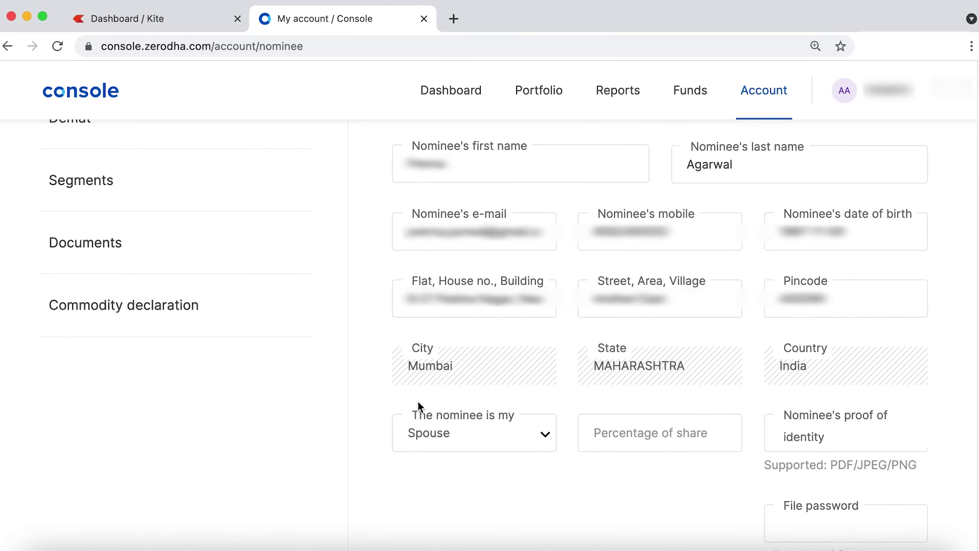
pyautogui.scroll(-10, 617, 367)
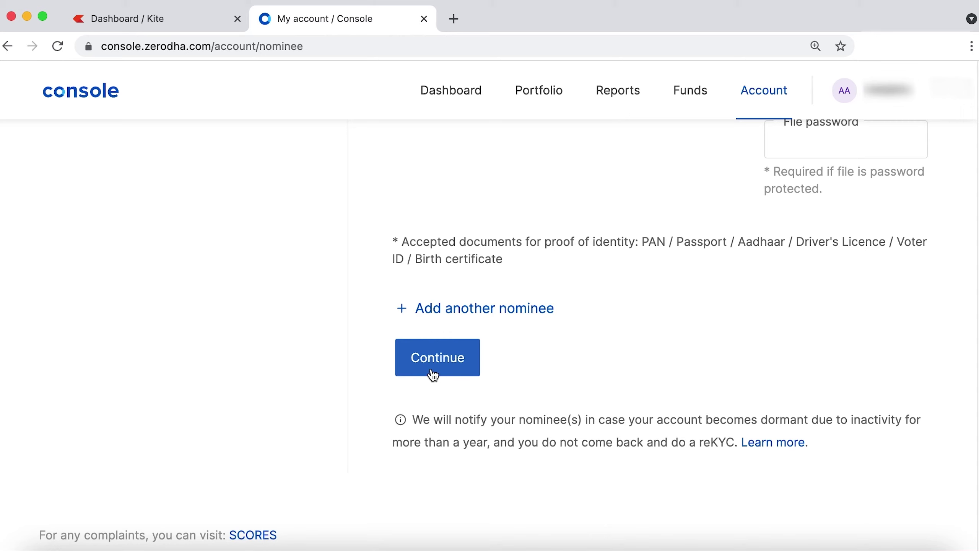
pyautogui.click(436, 360)
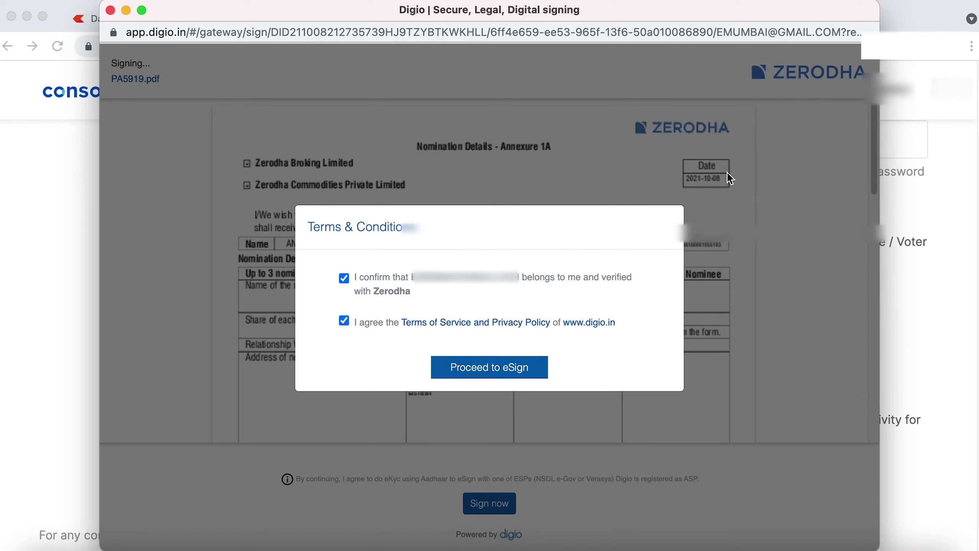
# Accept the Digio terms to proceed to eSign and review the nomination form down to its signature boxes.
pyautogui.click(489, 370)
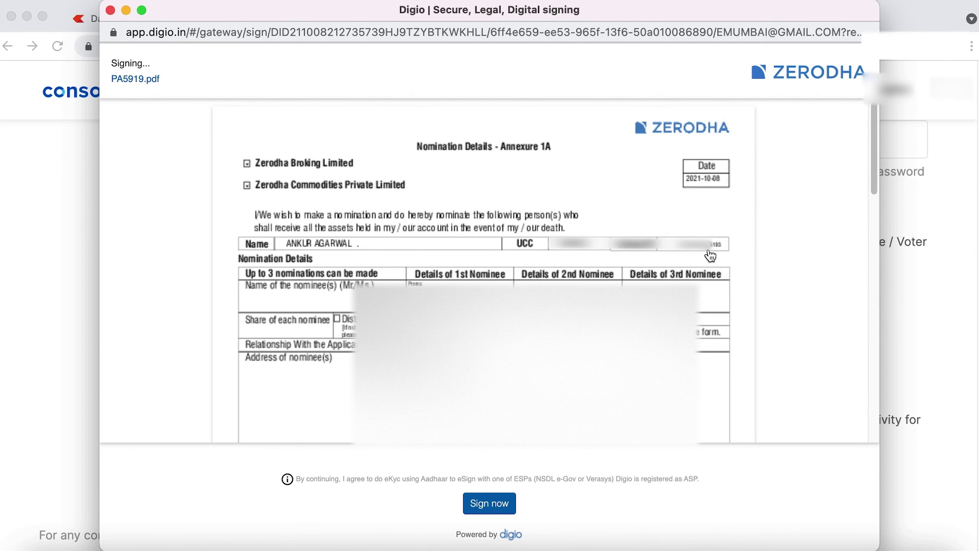
pyautogui.moveTo(873, 133); pyautogui.dragTo(874, 292)
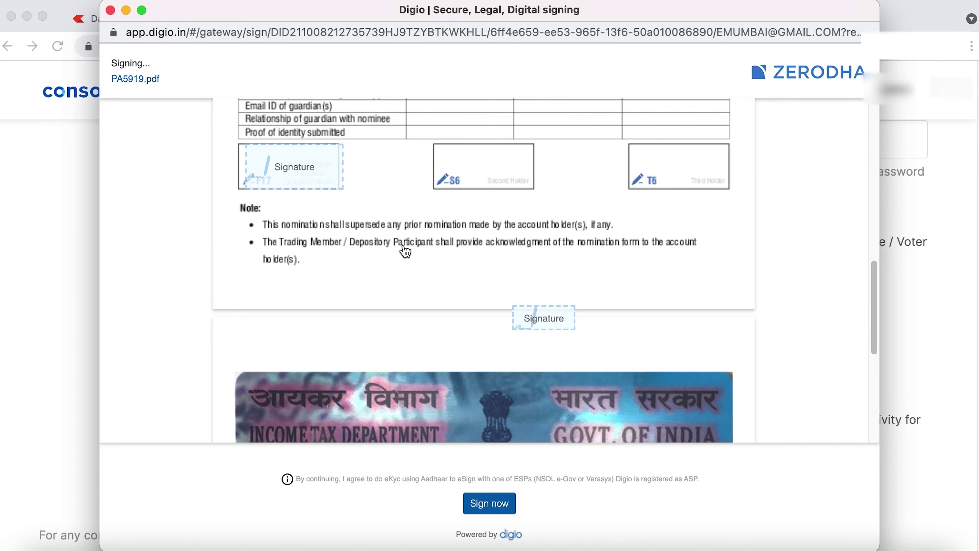
pyautogui.scroll(1, 878, 309)
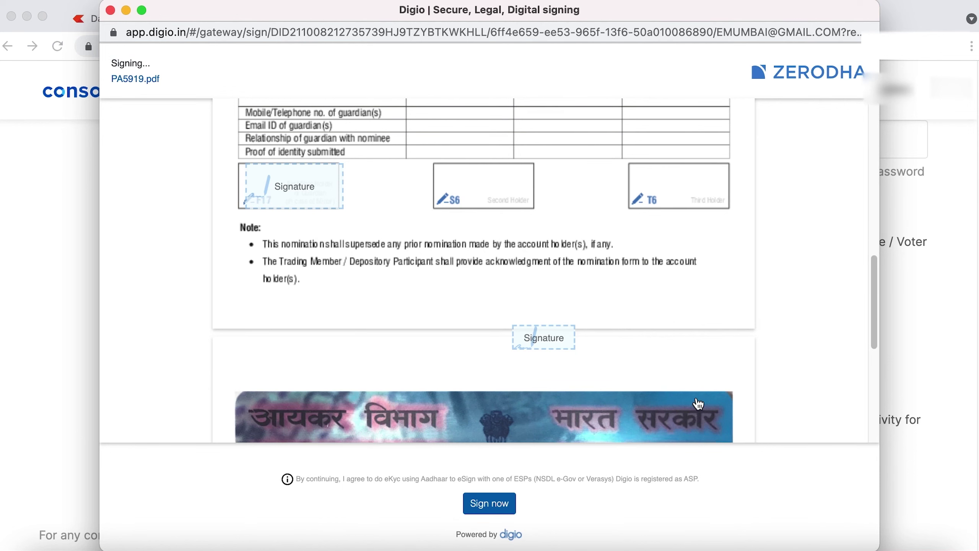
pyautogui.moveTo(871, 301); pyautogui.dragTo(872, 305)
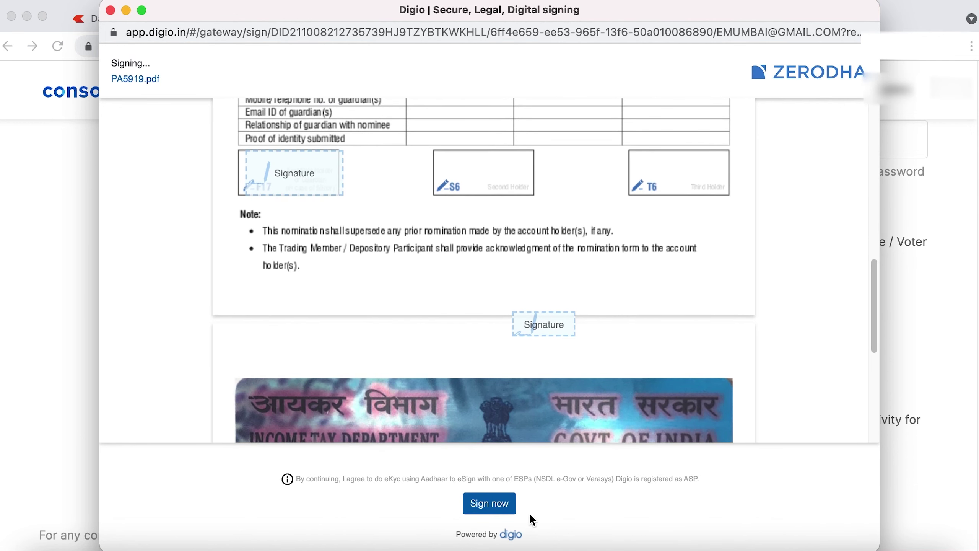
# Proceed to sign the nomination form, authorize NSDL e-Gov, enter the account holder's Aadhaar number and request the OTP.
pyautogui.click(491, 504)
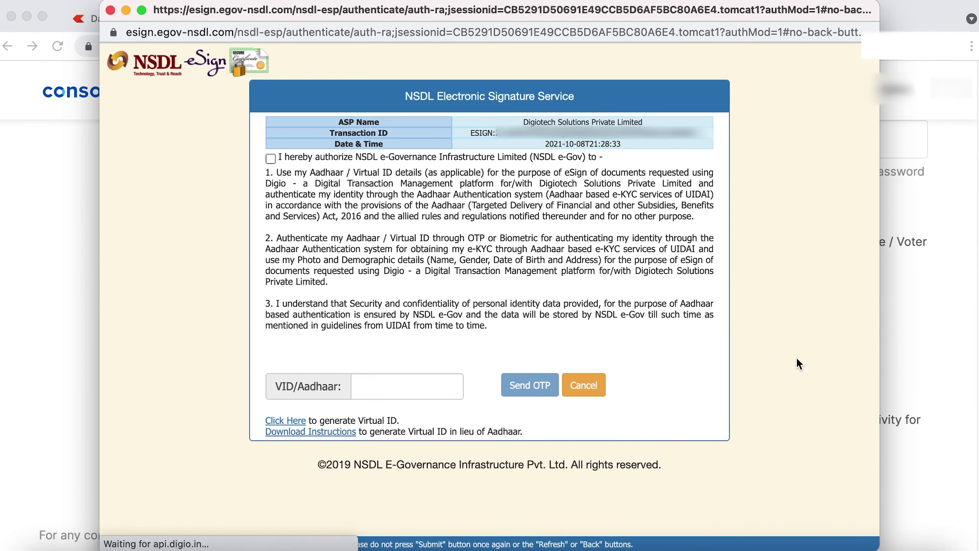
pyautogui.click(409, 385)
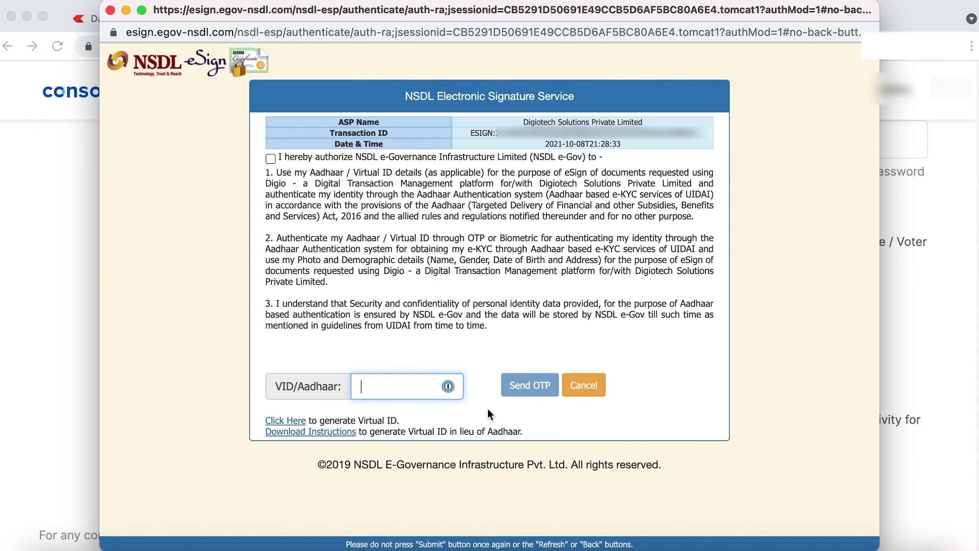
pyautogui.click(271, 158)
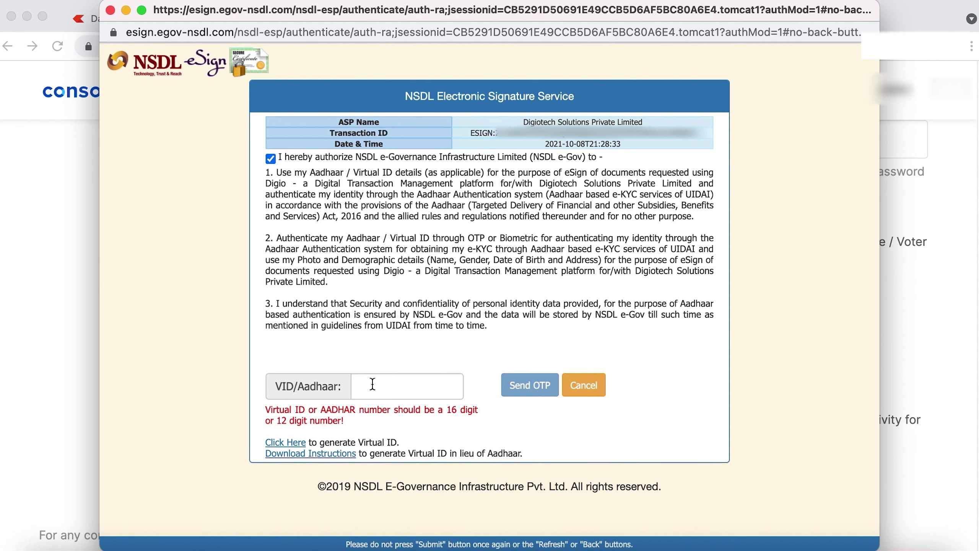
pyautogui.click(385, 387)
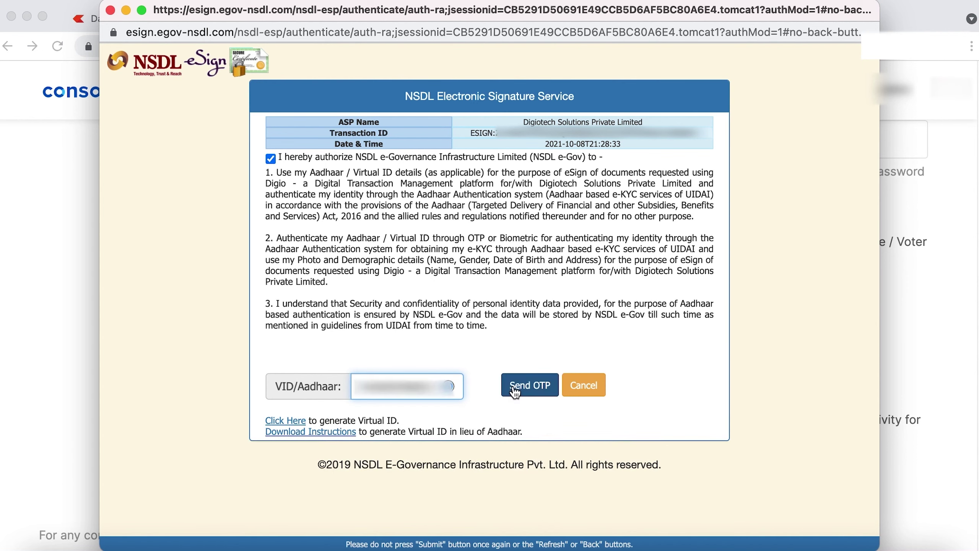
pyautogui.press('super+v')
pyautogui.press('Return')
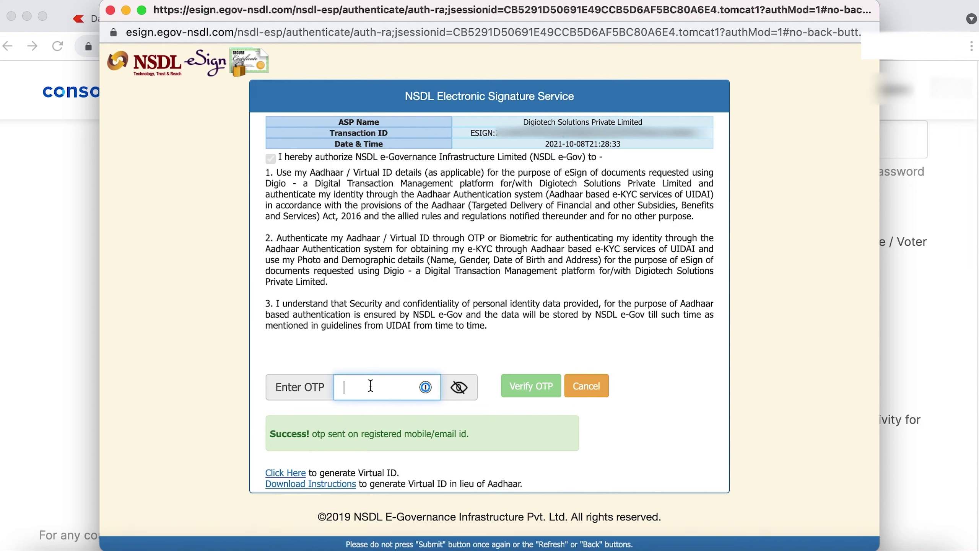
# Enter and verify the Aadhaar OTP to complete the eSign, and check the nominee addition entry under Requests.
pyautogui.write('••••••')
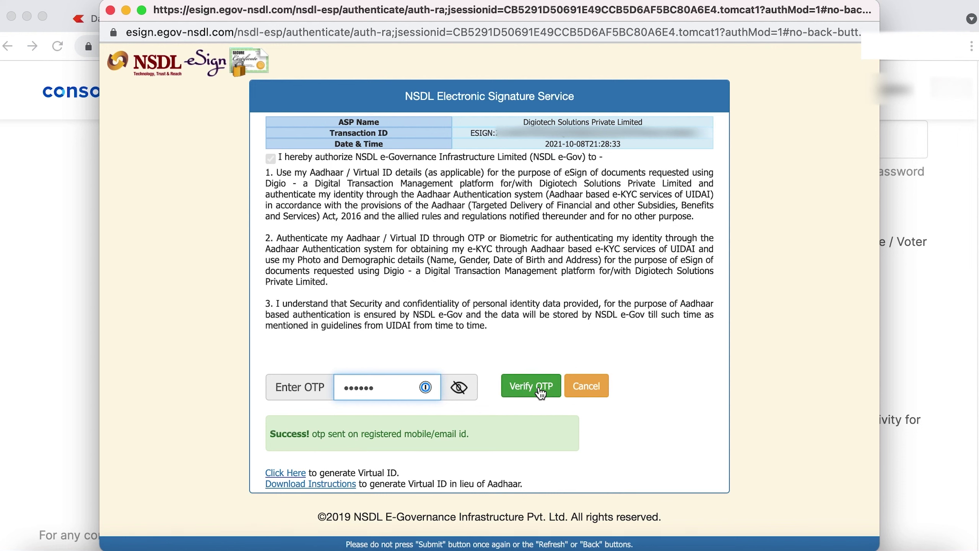
pyautogui.click(540, 390)
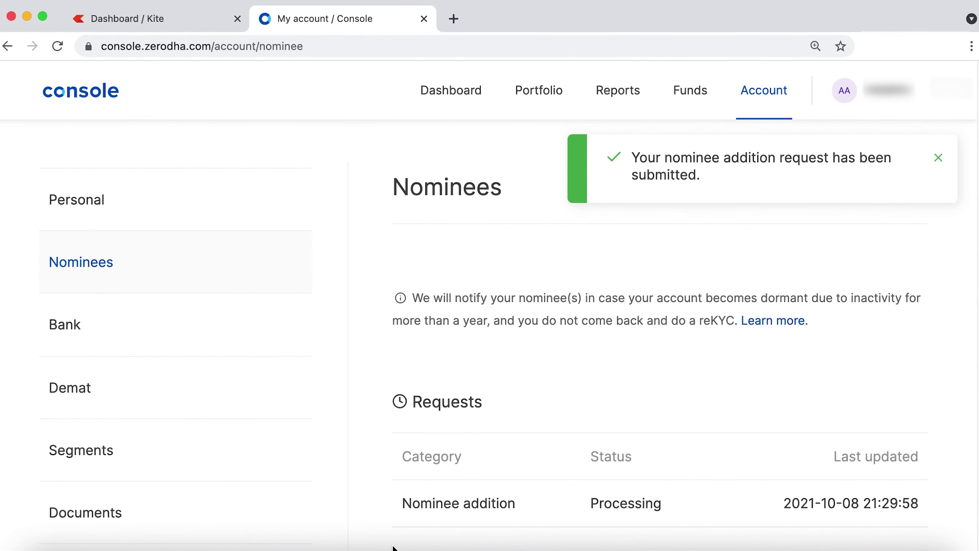
pyautogui.moveTo(401, 503); pyautogui.dragTo(925, 507)
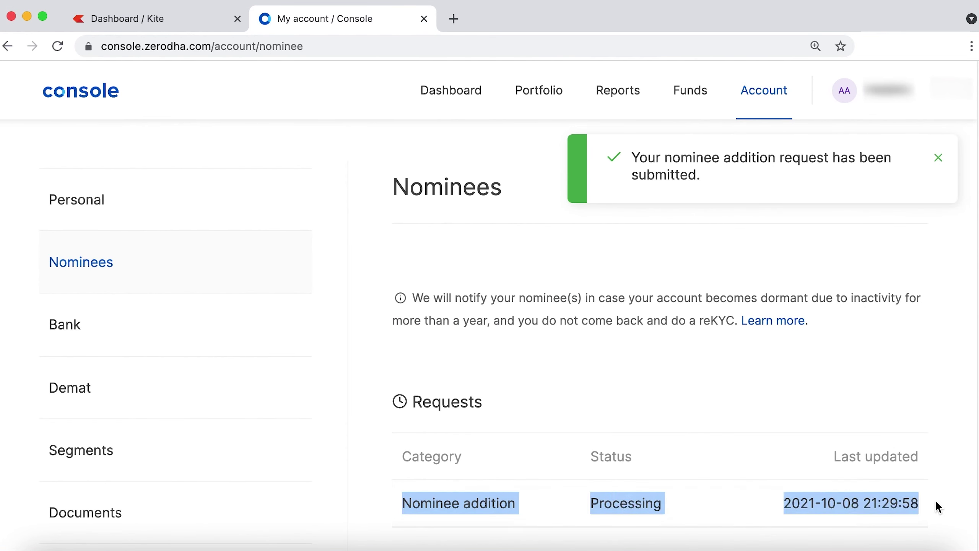
pyautogui.click(938, 504)
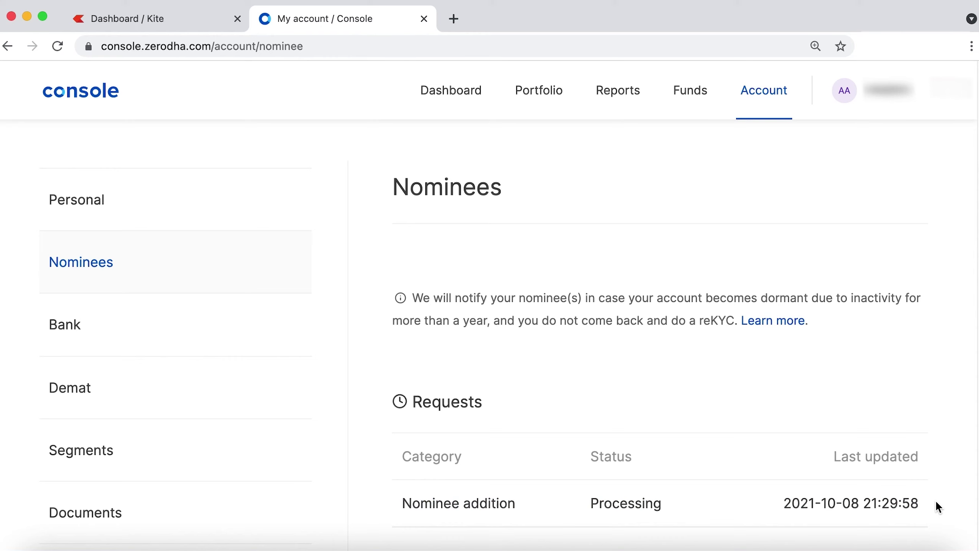